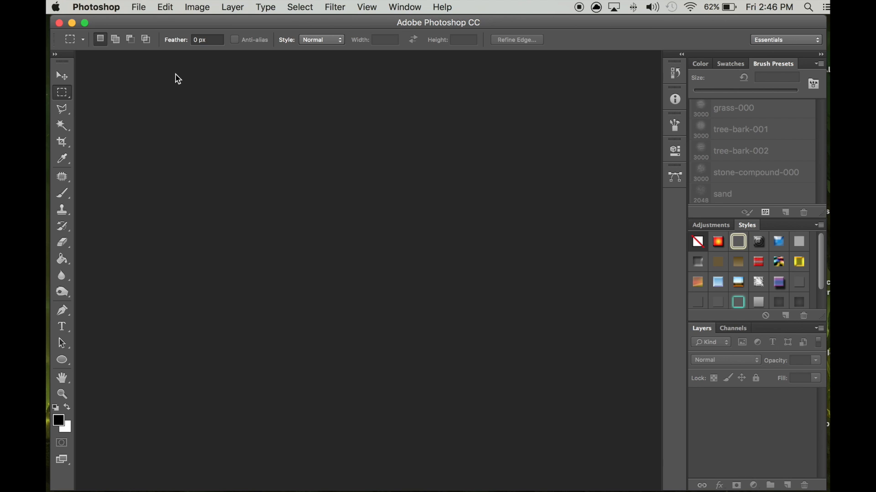
- Open the image IMG_0378.jpg from the Desktop
click(138, 7)
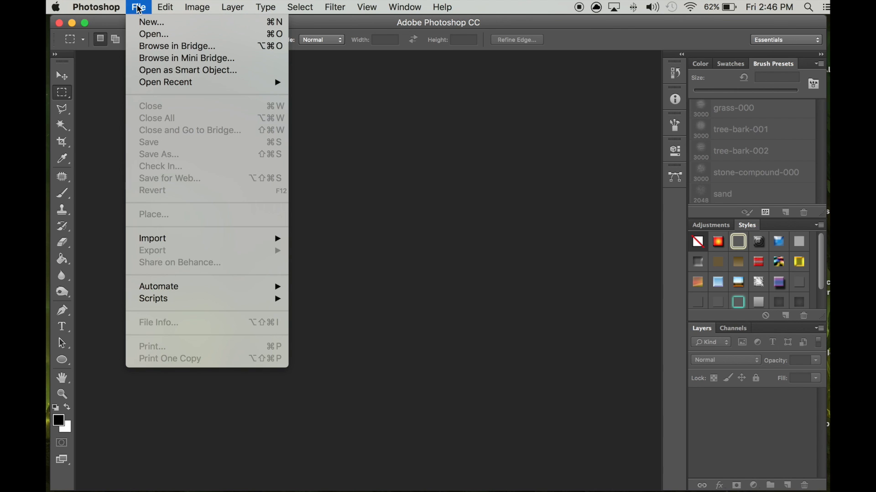
click(151, 35)
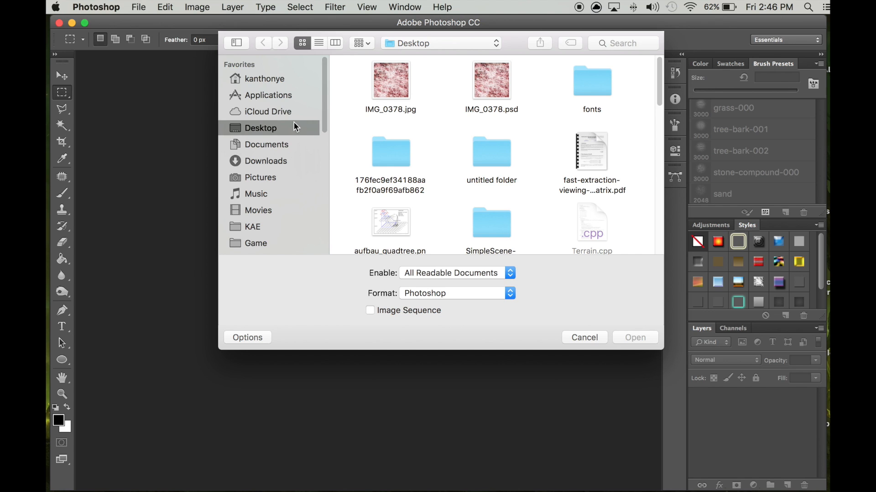
click(393, 91)
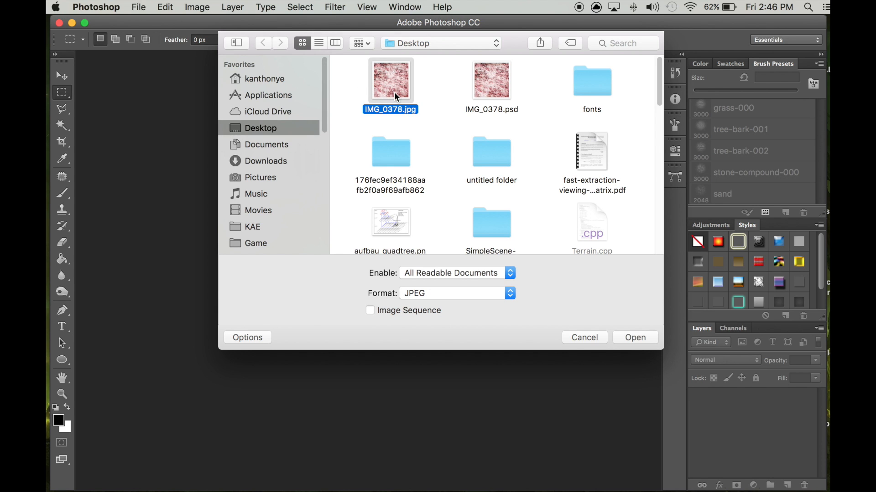
click(635, 337)
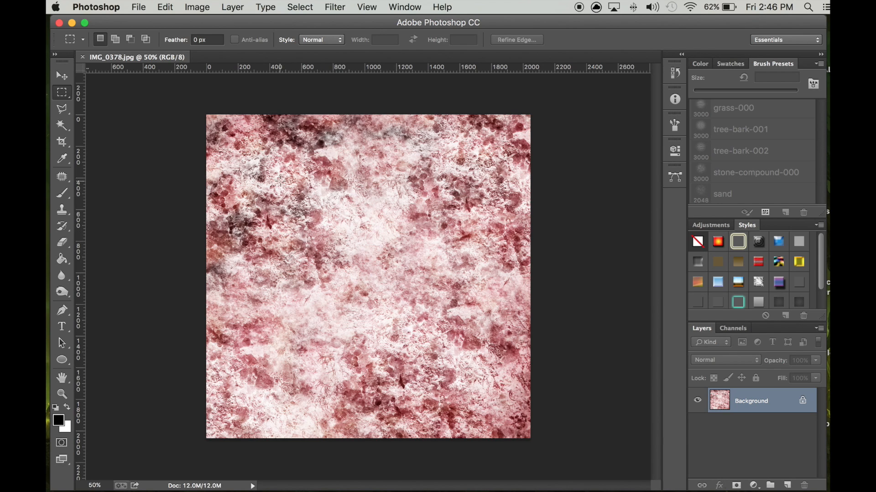
- Make a large circular selection with the Elliptical Marquee tool and center it on the texture
right_click(67, 98)
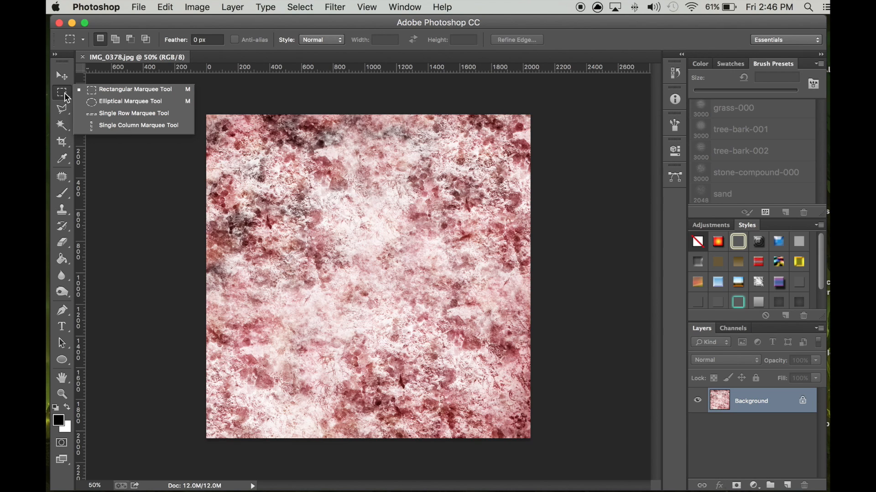
click(95, 101)
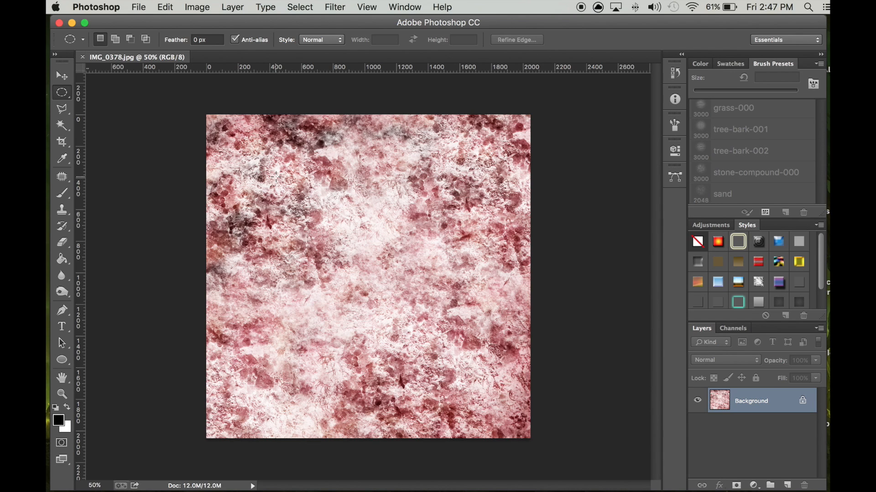
drag(278, 175, 489, 405)
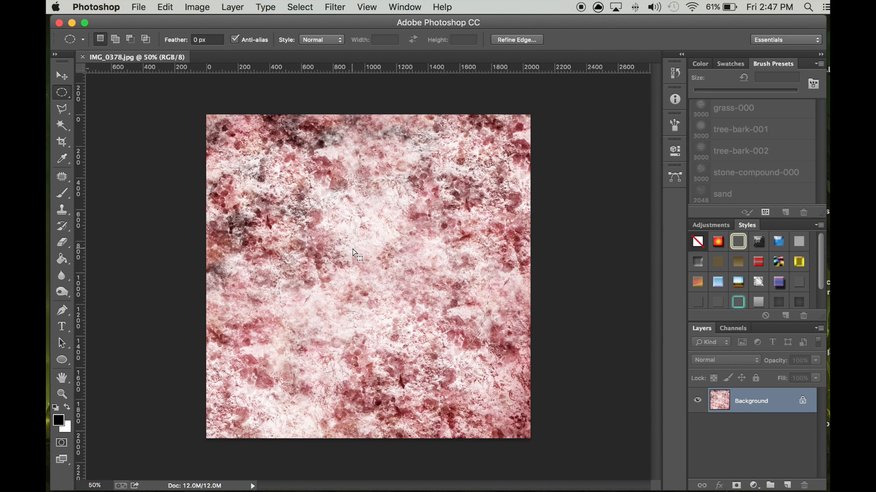
mouse_move(390, 262)
mouse_down()
mouse_move(387, 253)
mouse_move(368, 264)
mouse_move(376, 267)
mouse_move(364, 265)
mouse_move(370, 254)
mouse_move(374, 263)
mouse_up()
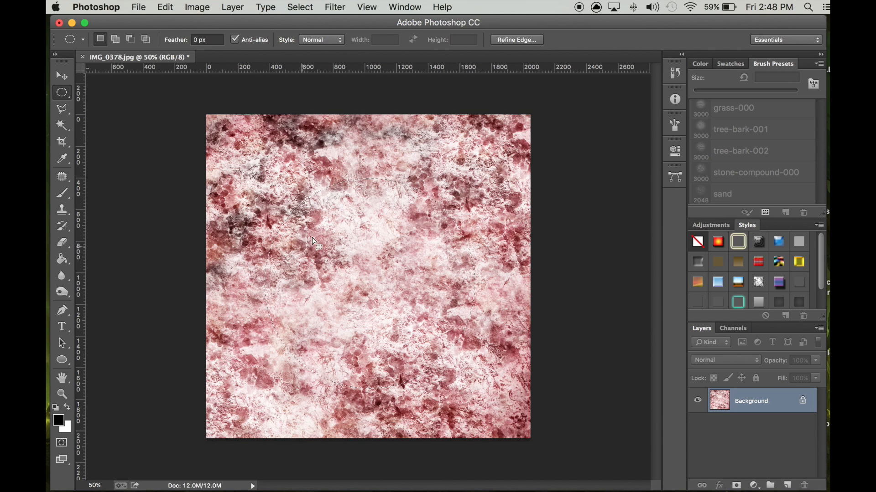
- Add a new layer and paint the circular selection solid black (000000) with the Brush tool
click(787, 487)
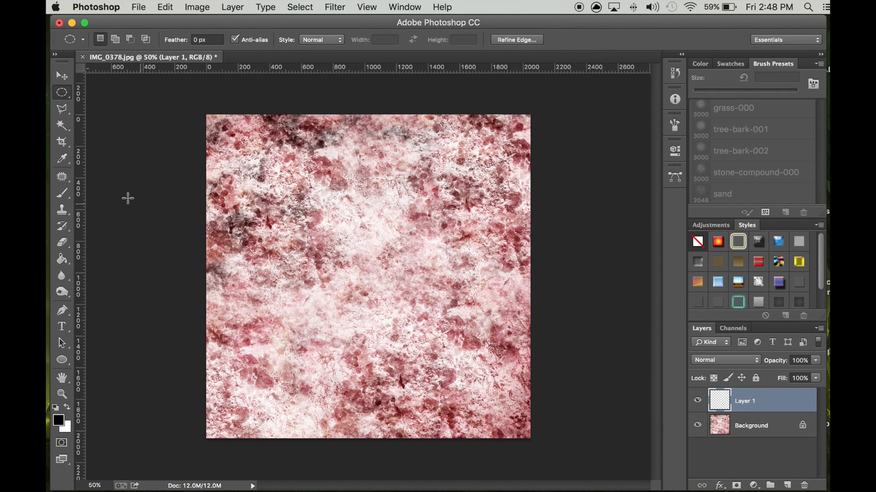
click(62, 193)
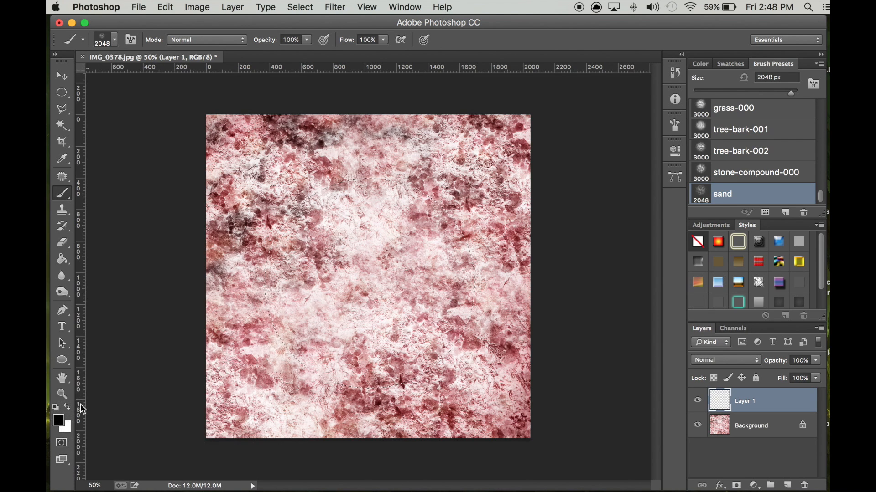
click(58, 422)
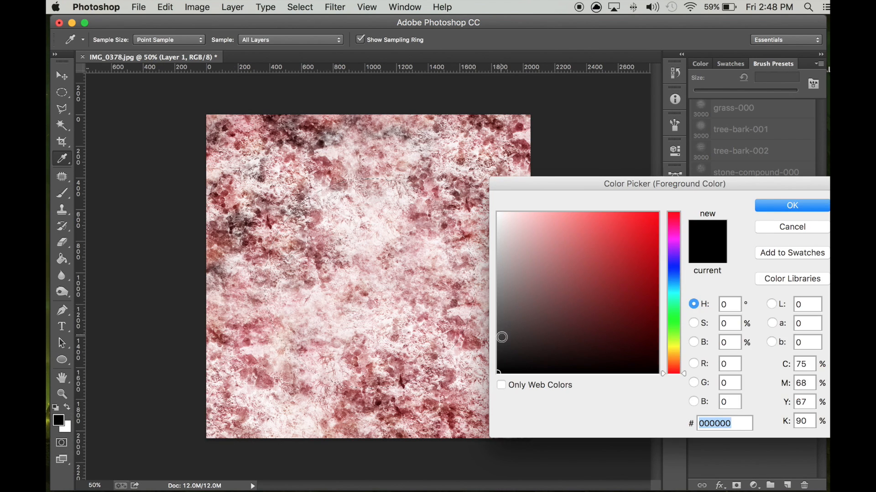
click(772, 207)
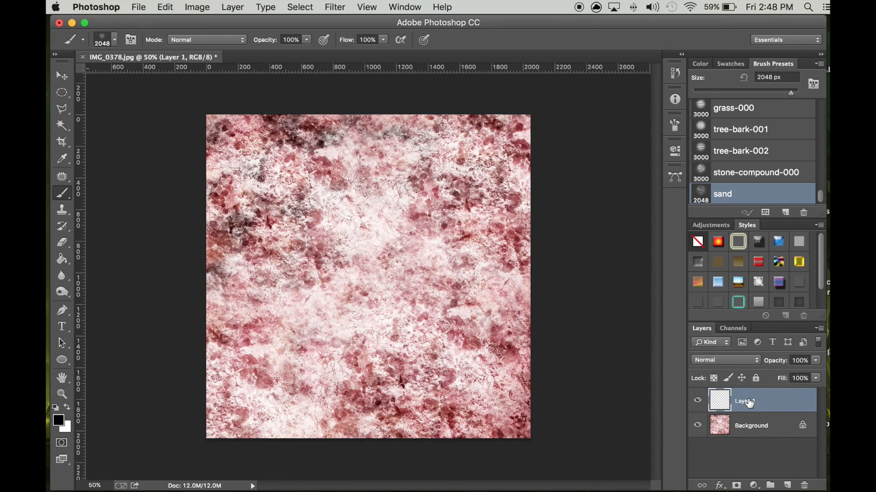
mouse_move(365, 223)
mouse_down()
mouse_move(425, 315)
mouse_move(372, 344)
mouse_move(249, 237)
mouse_move(370, 287)
mouse_move(313, 282)
mouse_up()
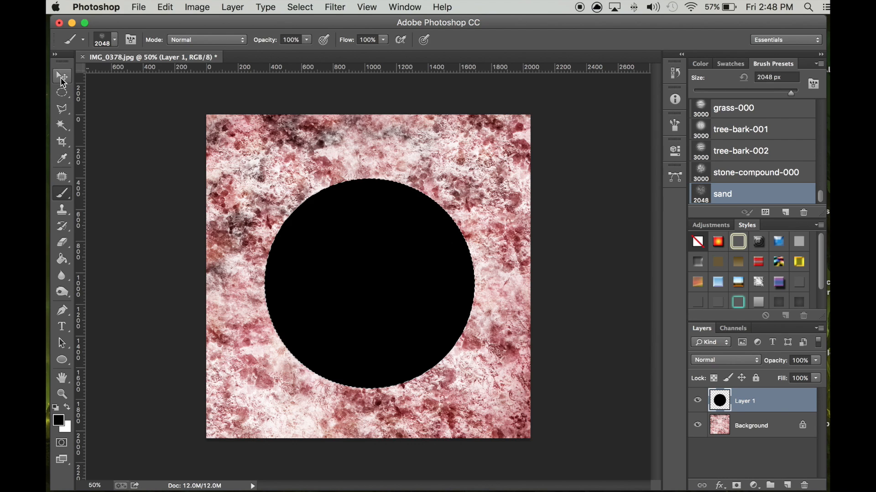
- Add a layer mask to the Background texture layer from the circular selection
click(63, 78)
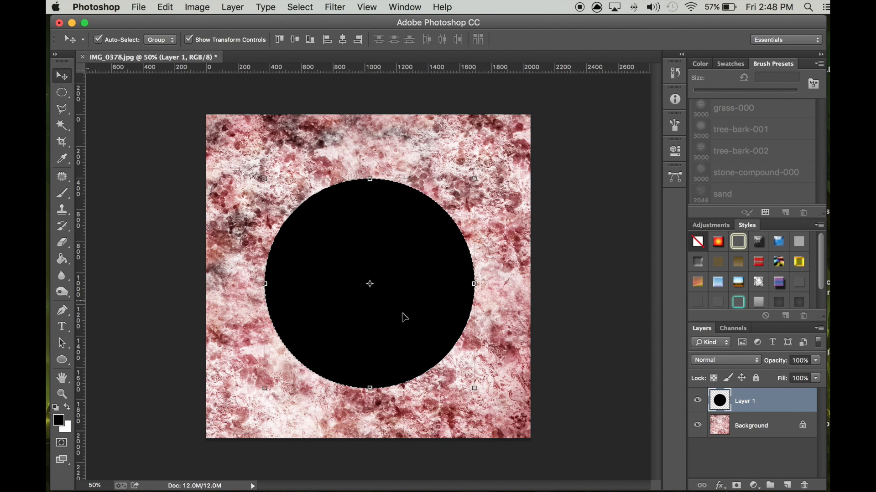
click(746, 431)
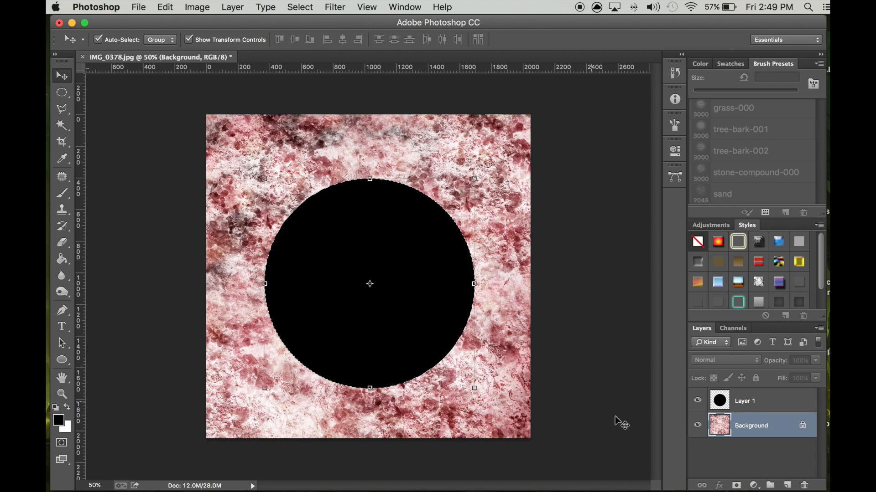
click(737, 486)
click(736, 486)
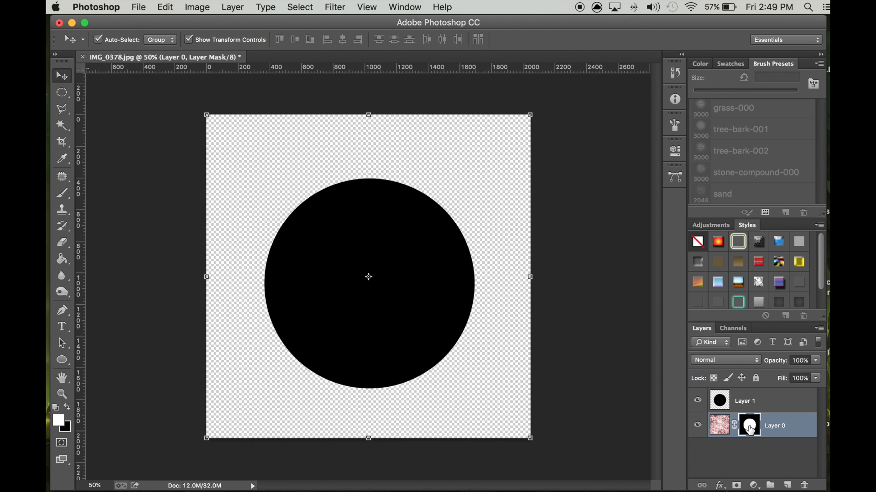
- Hide Layer 1 containing the black circle
click(698, 400)
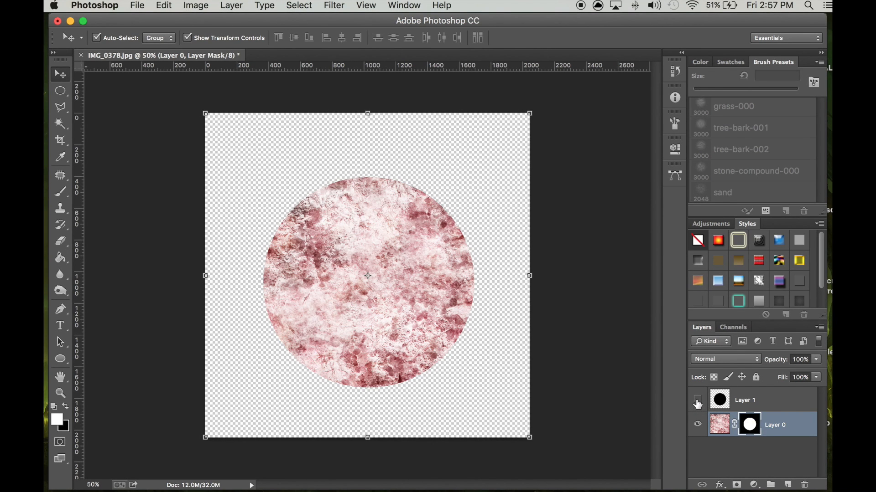
click(697, 401)
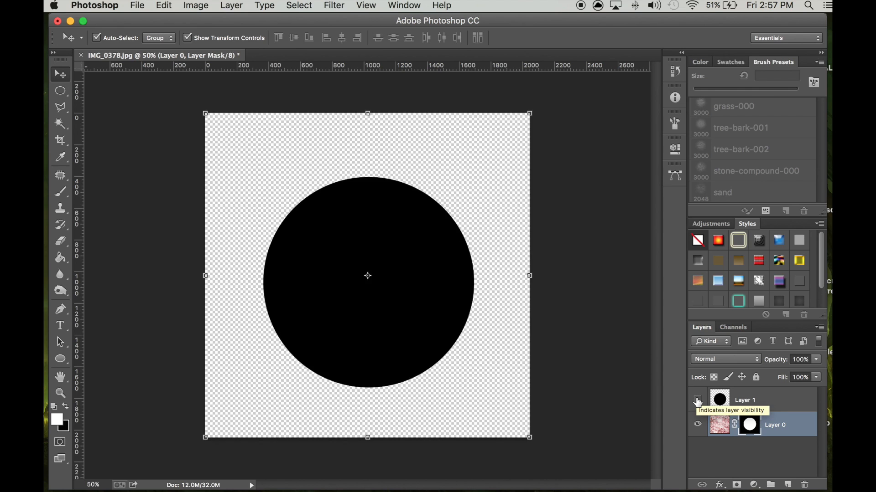
click(697, 401)
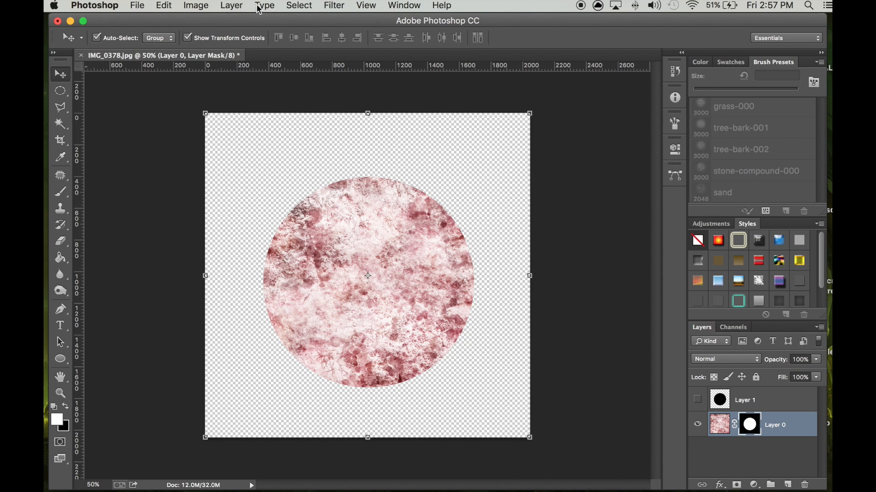
- Soften the texture layer's mask with Refine Mask, using a 163.6 px feather and a -7% edge shift, output to Layer Mask
click(299, 6)
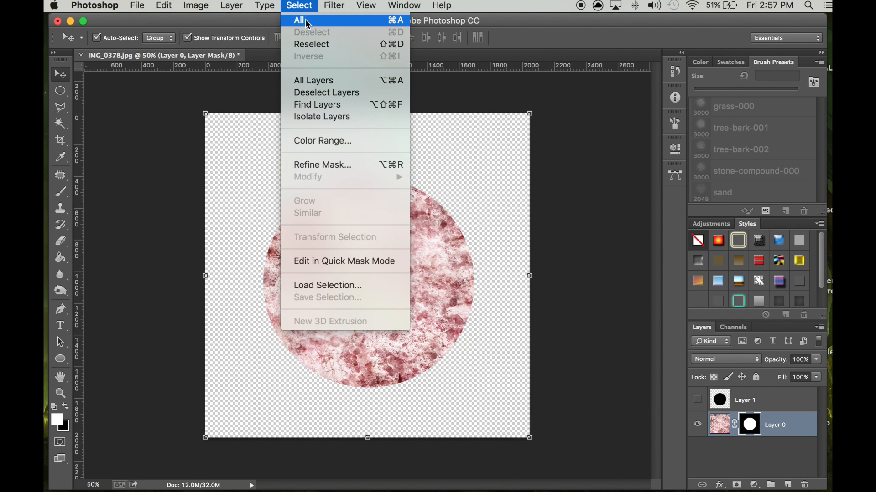
click(326, 165)
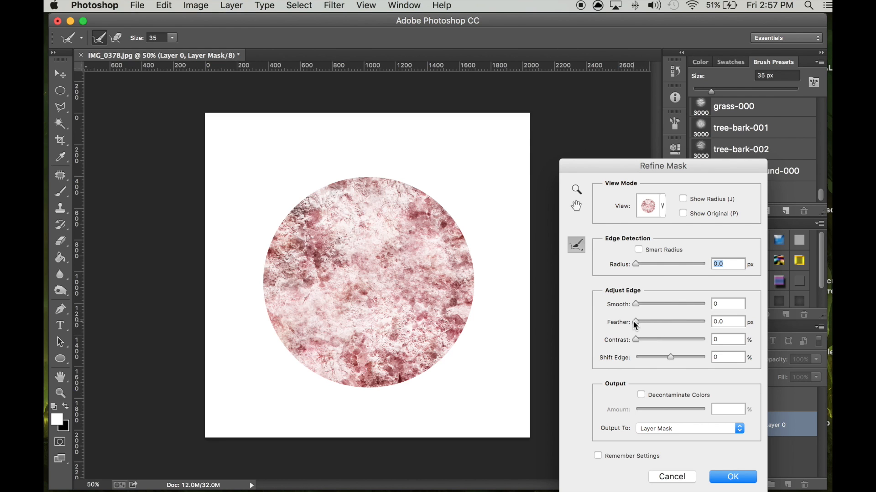
drag(635, 321, 660, 323)
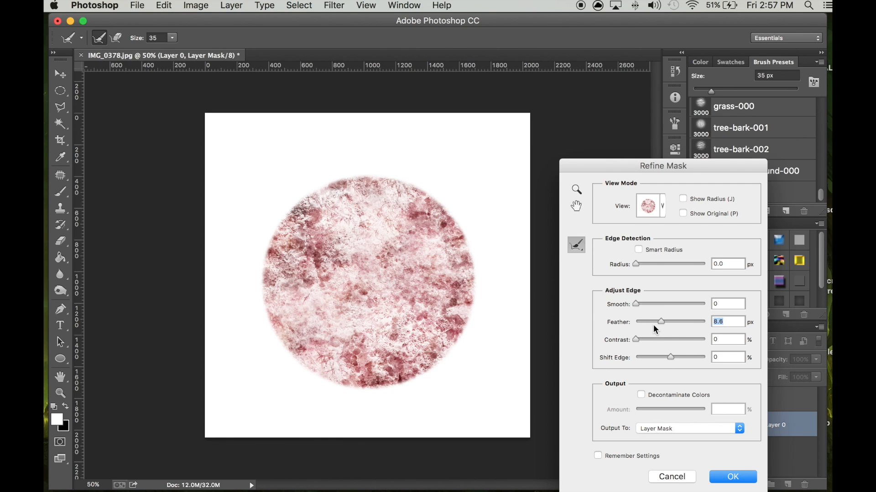
drag(658, 321, 686, 321)
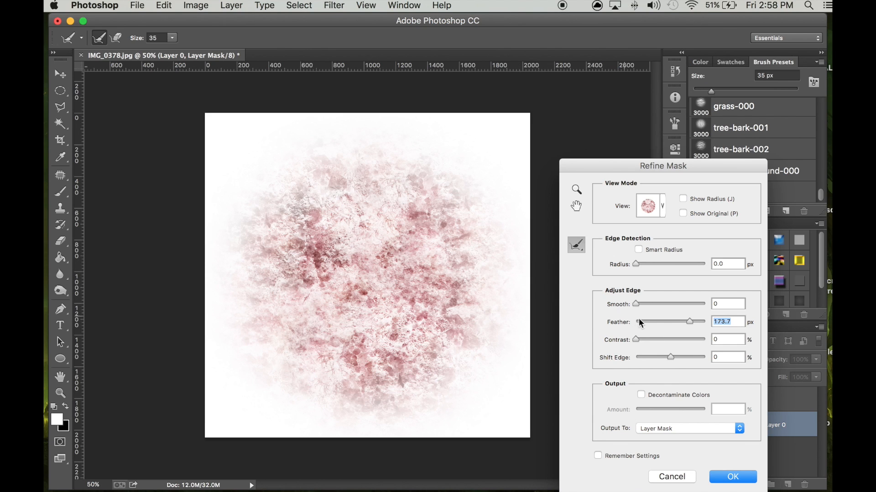
drag(692, 320, 690, 321)
drag(691, 321, 688, 322)
drag(637, 339, 667, 359)
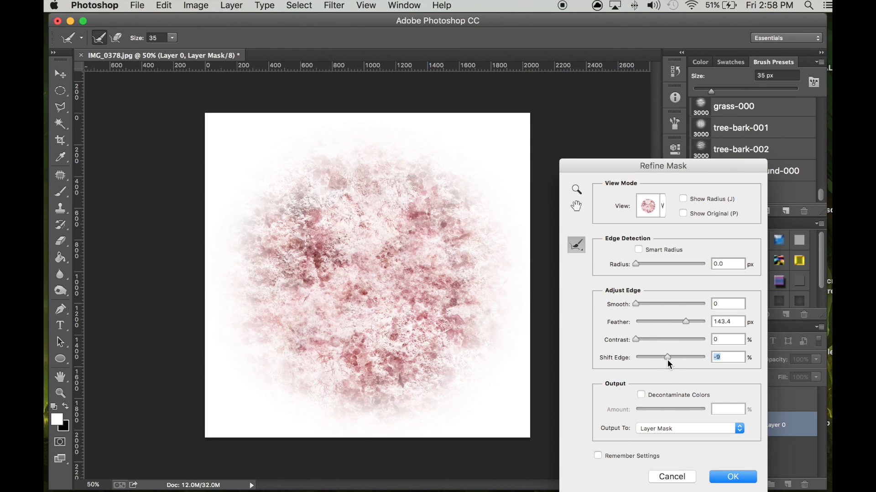
click(687, 321)
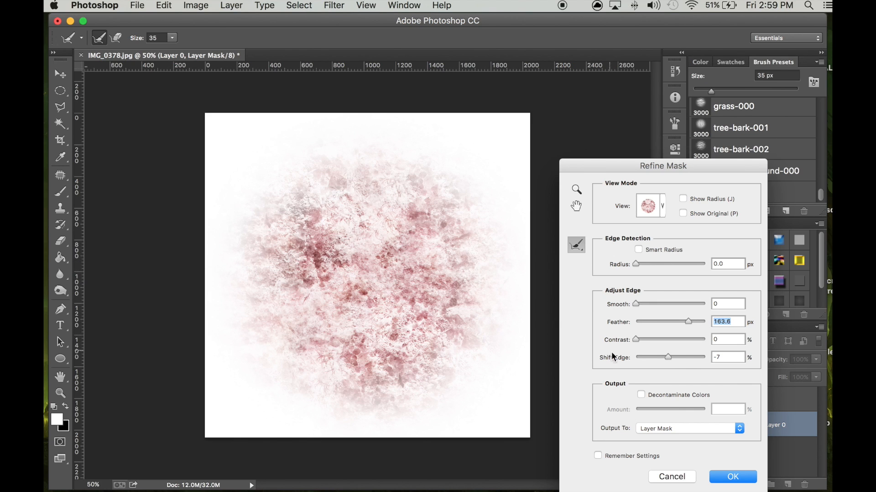
click(732, 482)
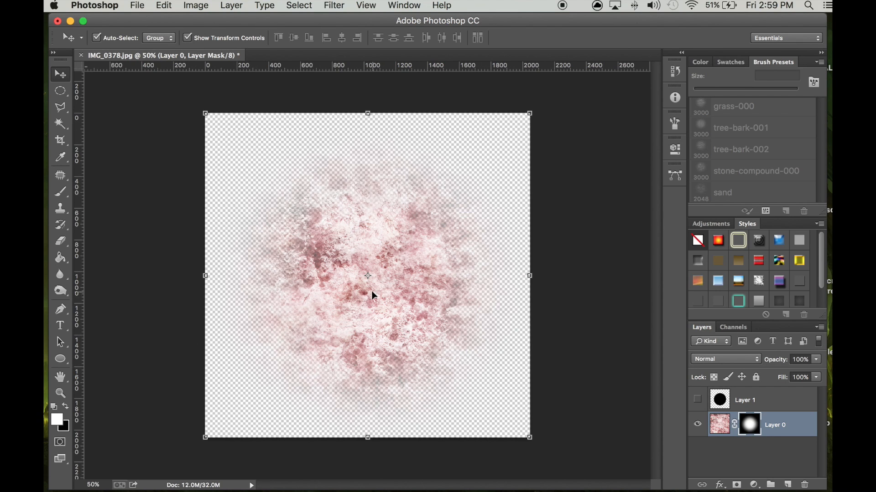
- Define a brush preset named sandy-brush from the feathered texture on Layer 0
click(720, 424)
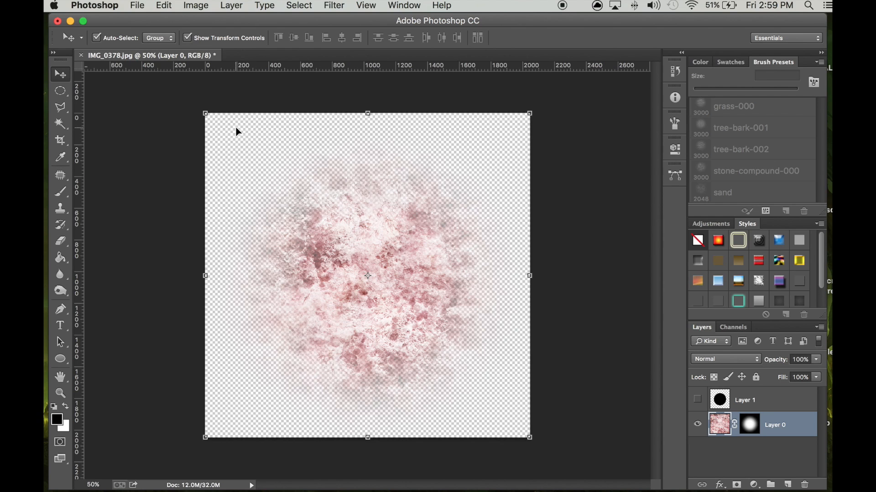
key(m)
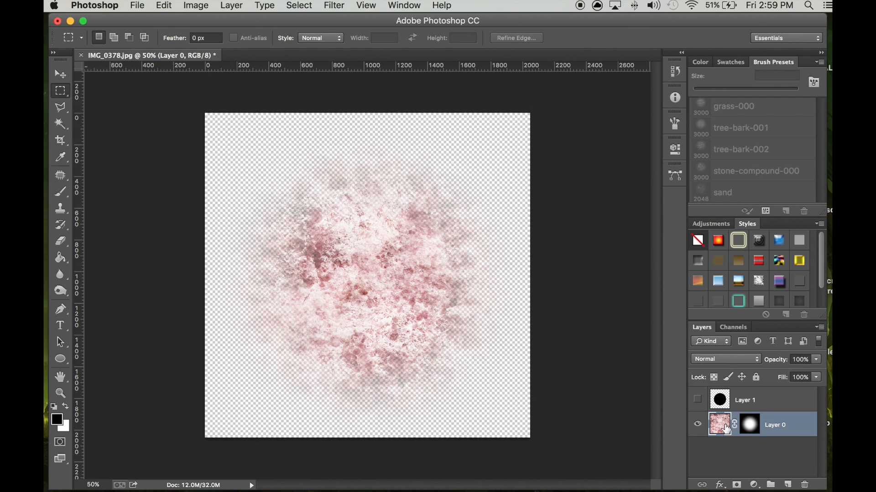
click(164, 6)
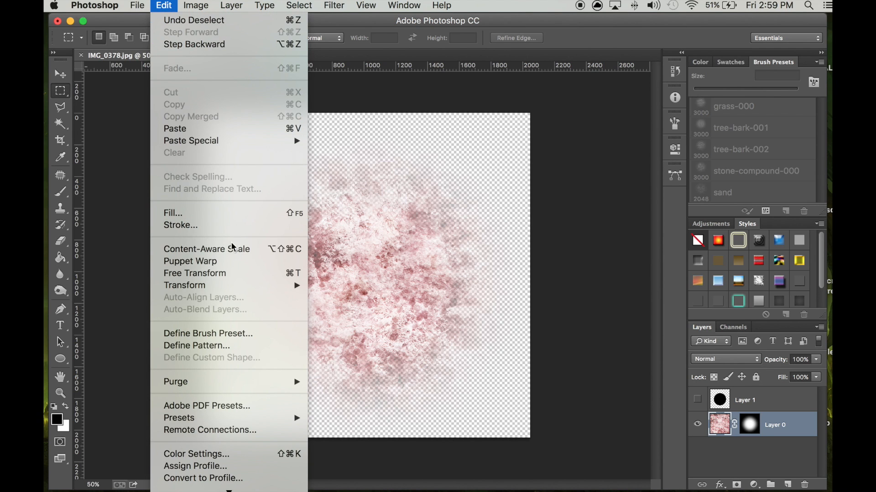
click(244, 337)
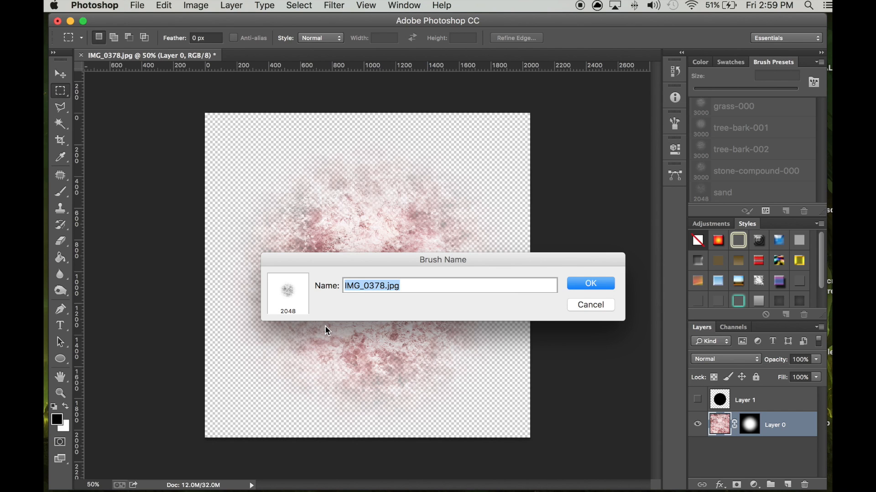
text(sandy-brush)
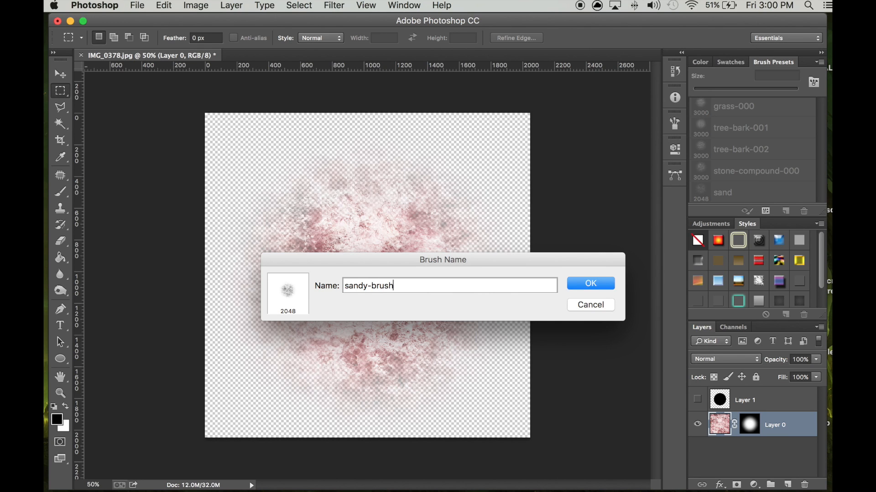
key(Return)
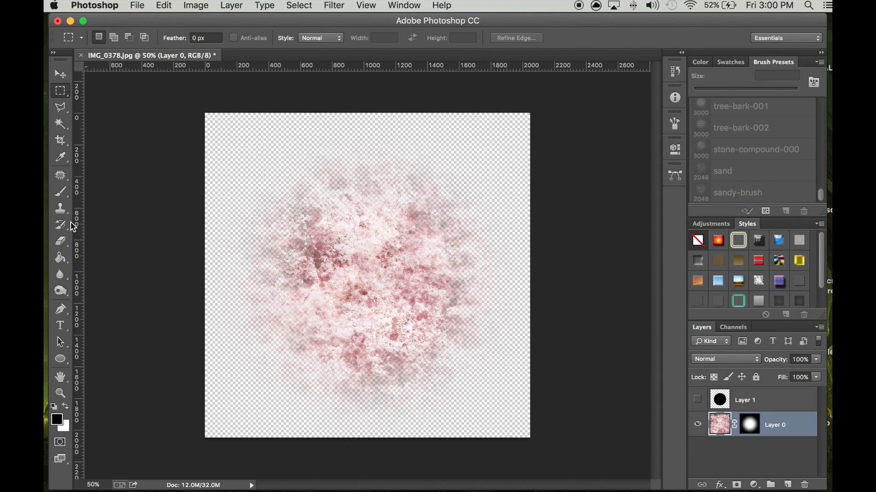
- Choose the Brush tool with the sandy-brush preset at 2048 px and stamp black texture over the upper-right part of Layer 0's texture
click(65, 193)
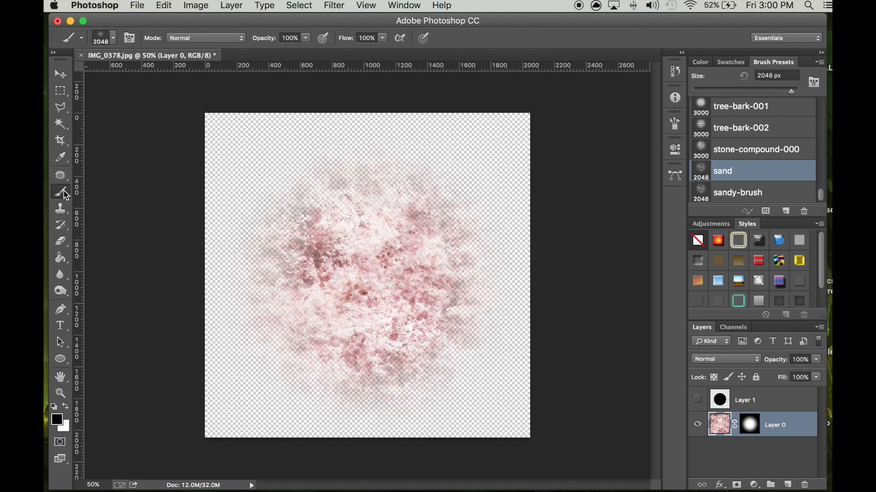
click(716, 191)
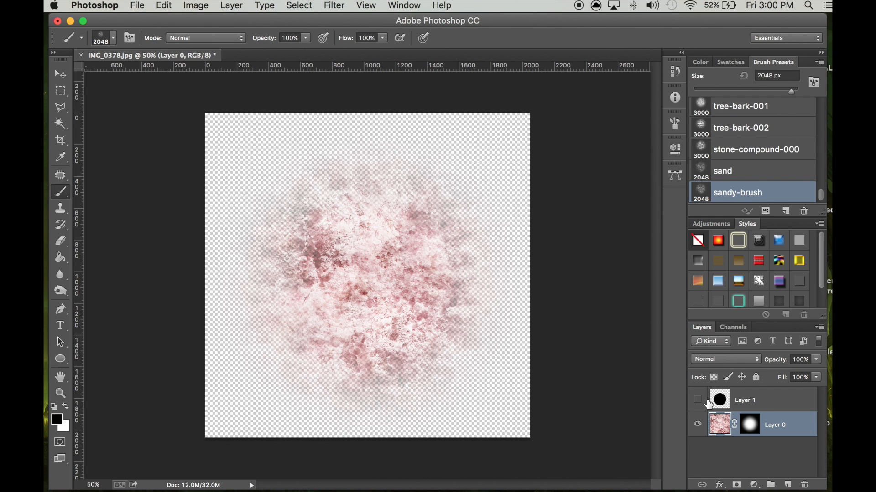
right_click(355, 226)
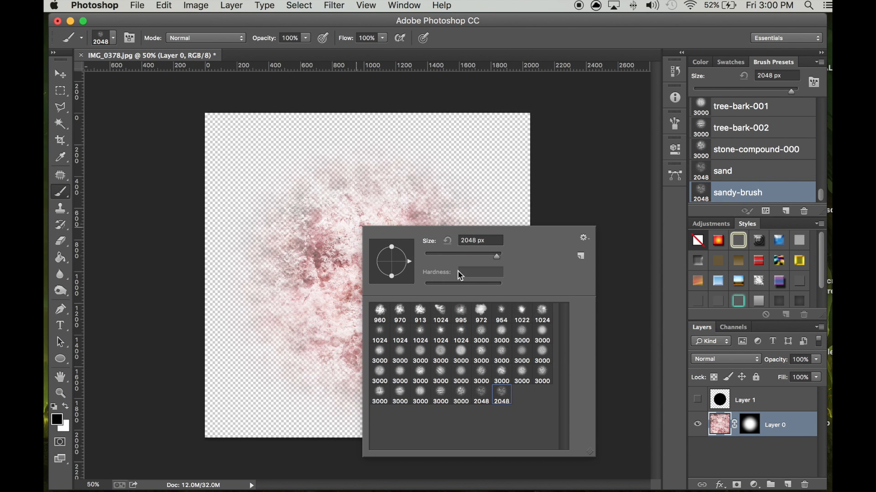
click(451, 196)
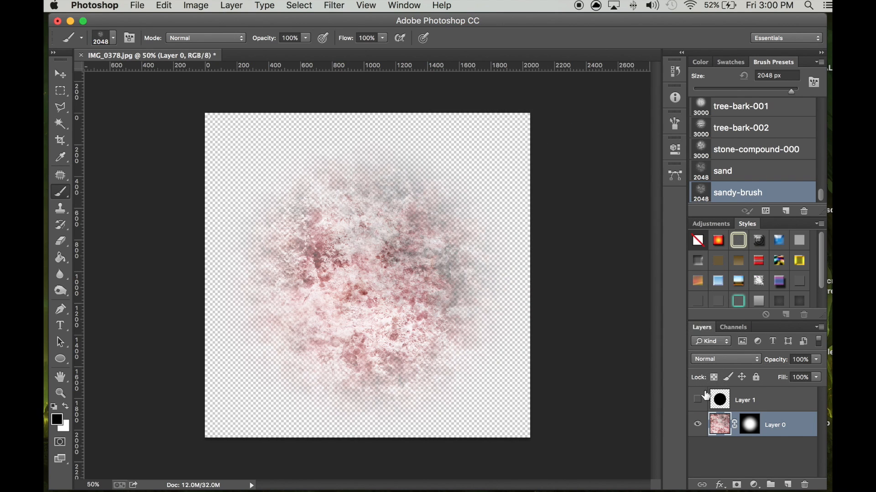
- Select and show Layer 1, then cover the black circle and the whole canvas with white
click(754, 396)
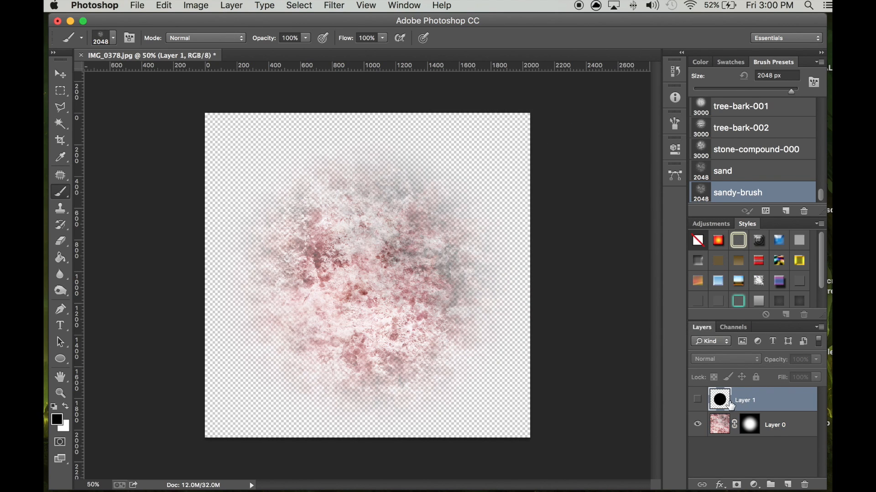
click(699, 401)
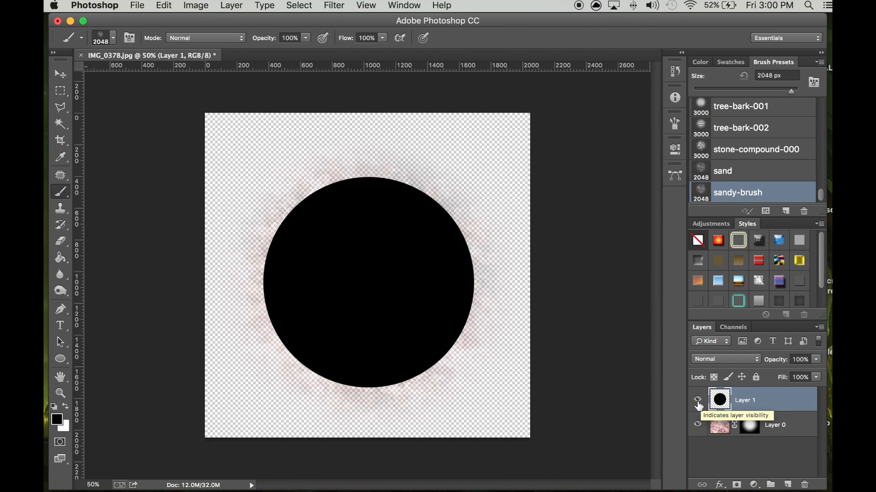
mouse_move(212, 301)
mouse_down()
mouse_move(455, 248)
mouse_move(494, 146)
mouse_move(401, 397)
mouse_move(376, 346)
mouse_move(313, 383)
mouse_move(265, 330)
mouse_up()
key(x)
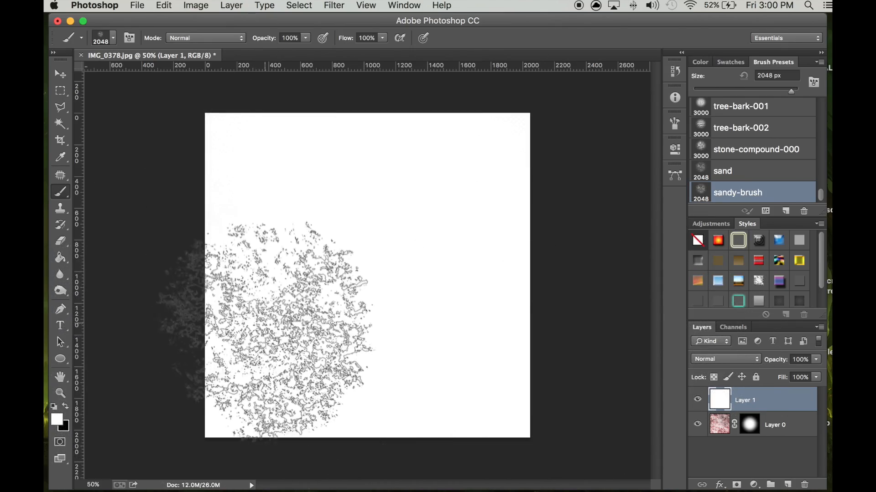
- Paint black sandy-brush strokes across the whole white canvas on Layer 1 to build up a dark grainy texture
key(x)
mouse_move(287, 269)
mouse_down()
mouse_move(364, 237)
mouse_move(246, 342)
mouse_move(437, 329)
mouse_move(393, 401)
mouse_move(524, 237)
mouse_move(411, 151)
mouse_move(275, 155)
mouse_move(242, 256)
mouse_move(265, 488)
mouse_move(488, 490)
mouse_move(505, 358)
mouse_up()
mouse_move(493, 287)
mouse_down()
mouse_move(474, 159)
mouse_move(543, 474)
mouse_move(269, 486)
mouse_move(274, 415)
mouse_move(192, 388)
mouse_move(159, 171)
mouse_move(360, 491)
mouse_move(379, 491)
mouse_up()
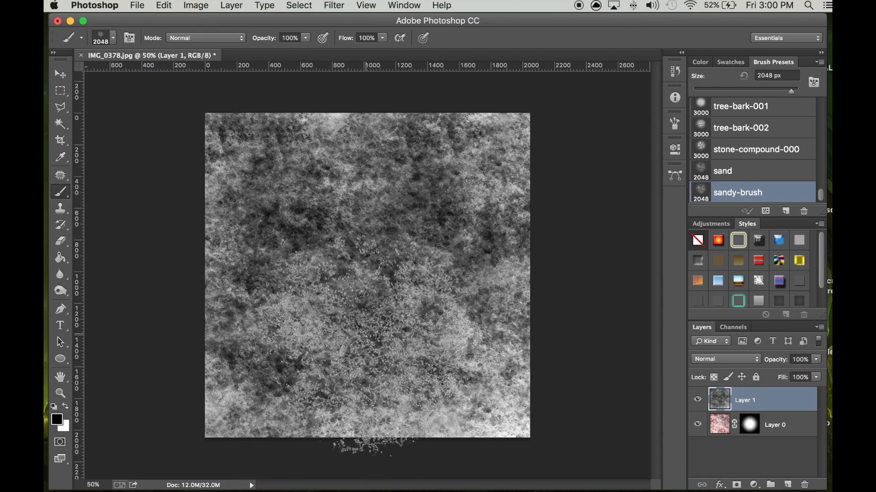
- Layer alternating white and black sandy-brush strokes over Layer 1 to blend the dark texture into a lighter, mottled one
key(x)
mouse_move(424, 209)
mouse_down()
mouse_move(447, 264)
mouse_move(284, 292)
mouse_move(428, 181)
mouse_move(431, 187)
mouse_up()
key(x)
mouse_move(297, 307)
mouse_down()
mouse_move(381, 205)
mouse_move(351, 309)
mouse_move(514, 254)
mouse_move(292, 93)
mouse_move(586, 381)
mouse_move(166, 401)
mouse_move(293, 196)
mouse_move(308, 221)
mouse_move(301, 210)
mouse_move(450, 180)
mouse_move(356, 356)
mouse_move(230, 392)
mouse_move(242, 410)
mouse_move(420, 456)
mouse_move(584, 392)
mouse_up()
key(x)
key(x)
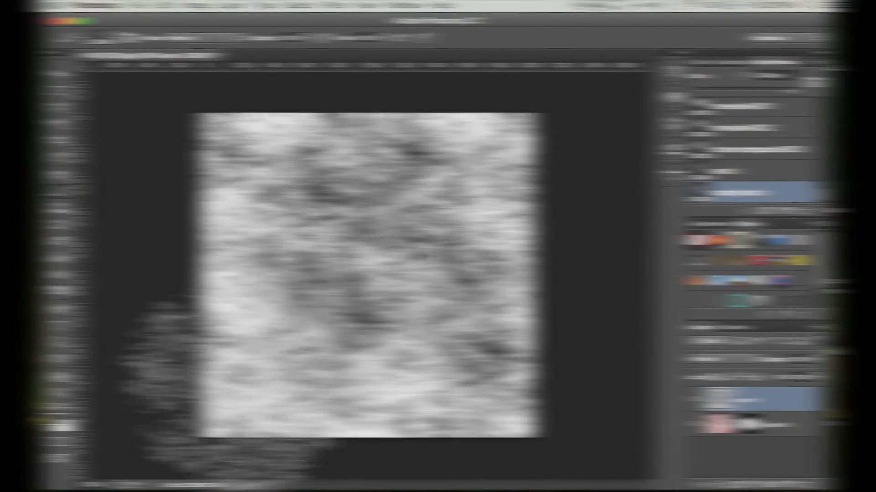